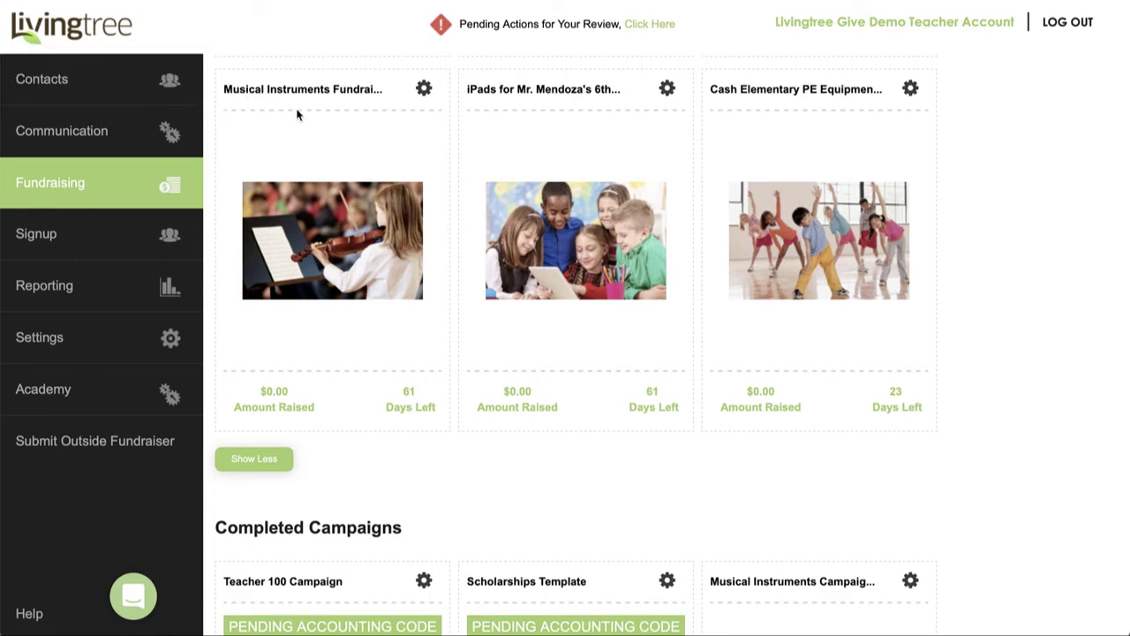
# - Open the scheduled mass-email setup from the promotion options of the Musical Instruments Fundraiser campaign
pyautogui.click(424, 91)
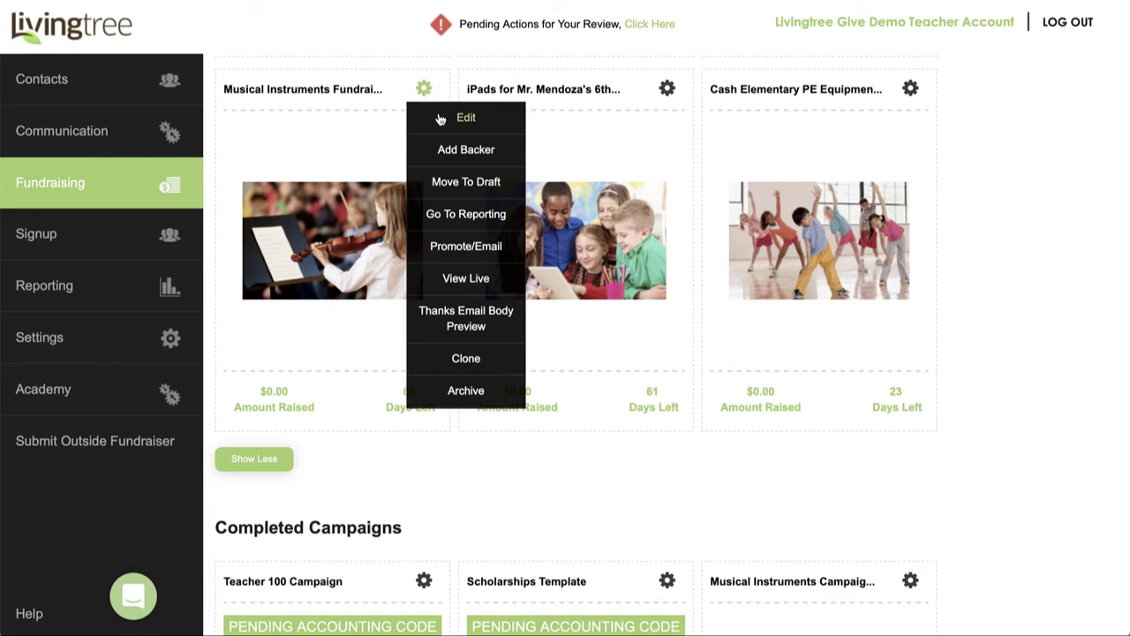
pyautogui.click(428, 94)
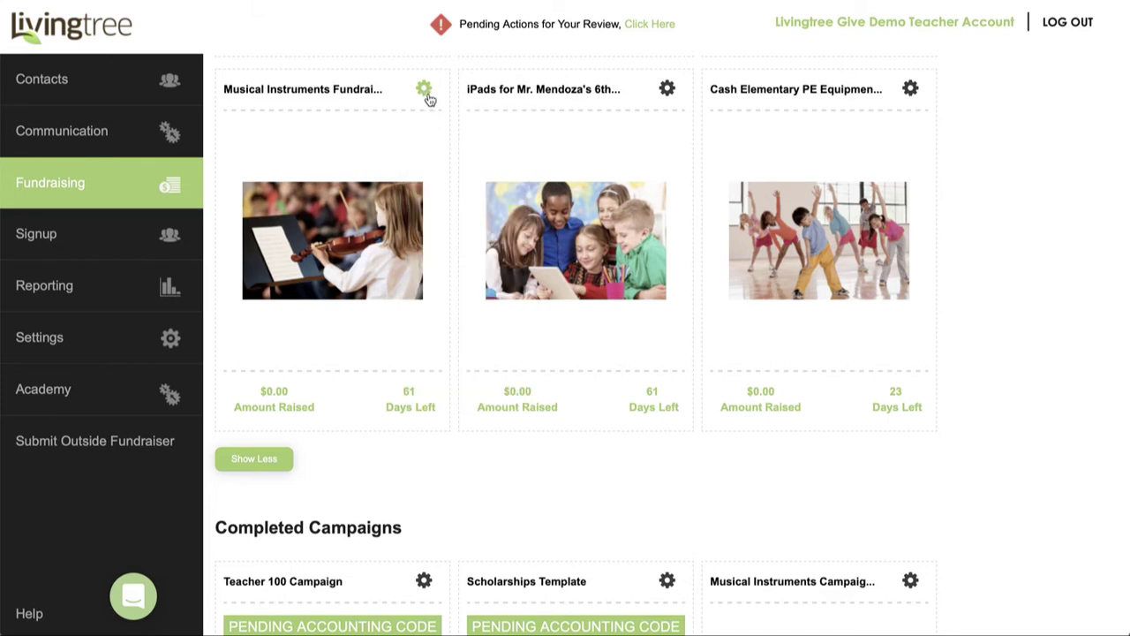
pyautogui.click(429, 95)
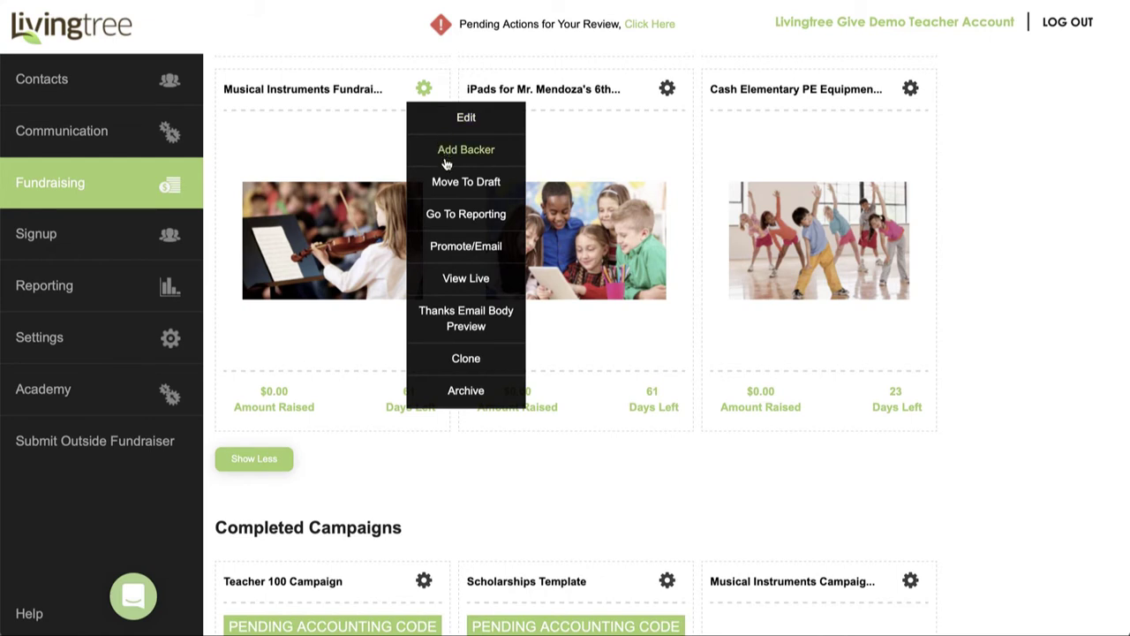
pyautogui.click(455, 250)
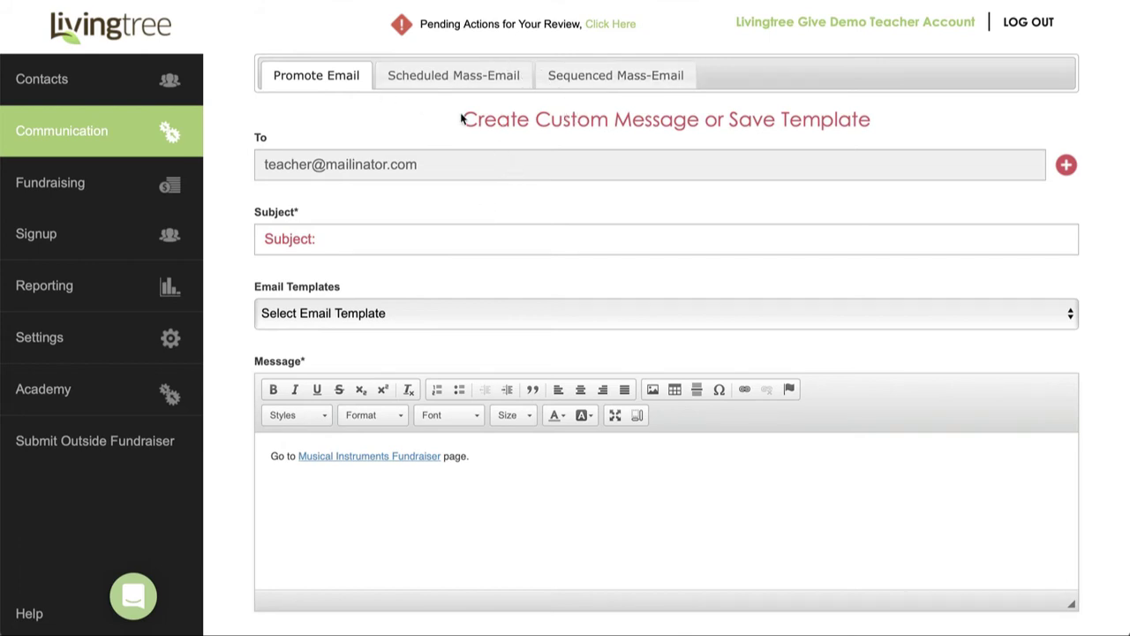
pyautogui.click(446, 84)
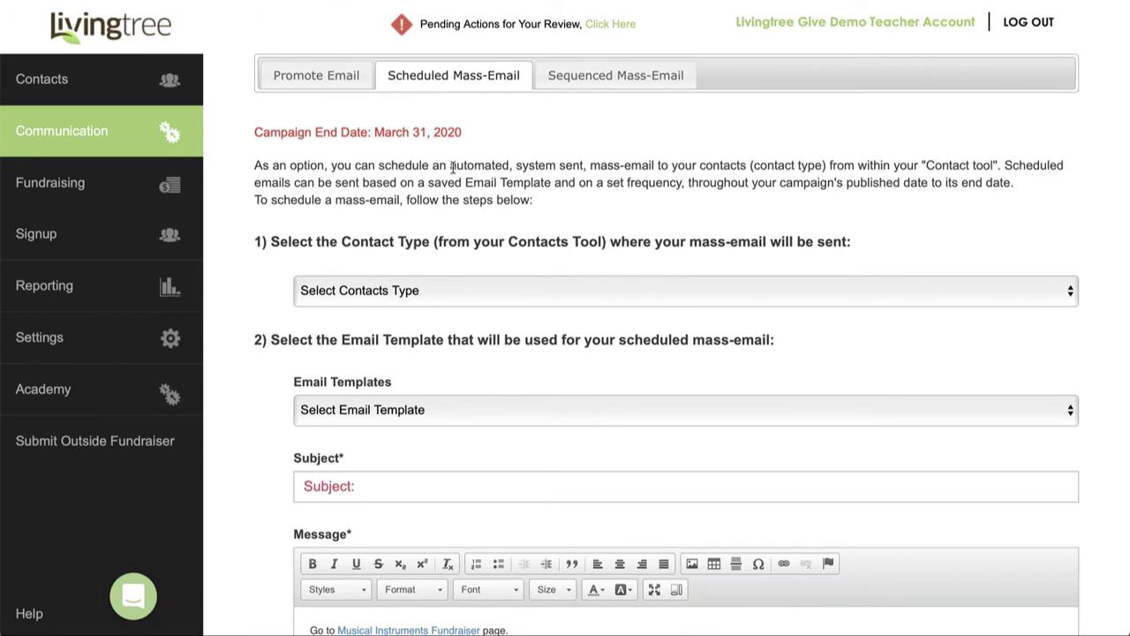
# - Set the contact type that receives the scheduled mass-email to Parents
pyautogui.scroll(-1, 452, 167)
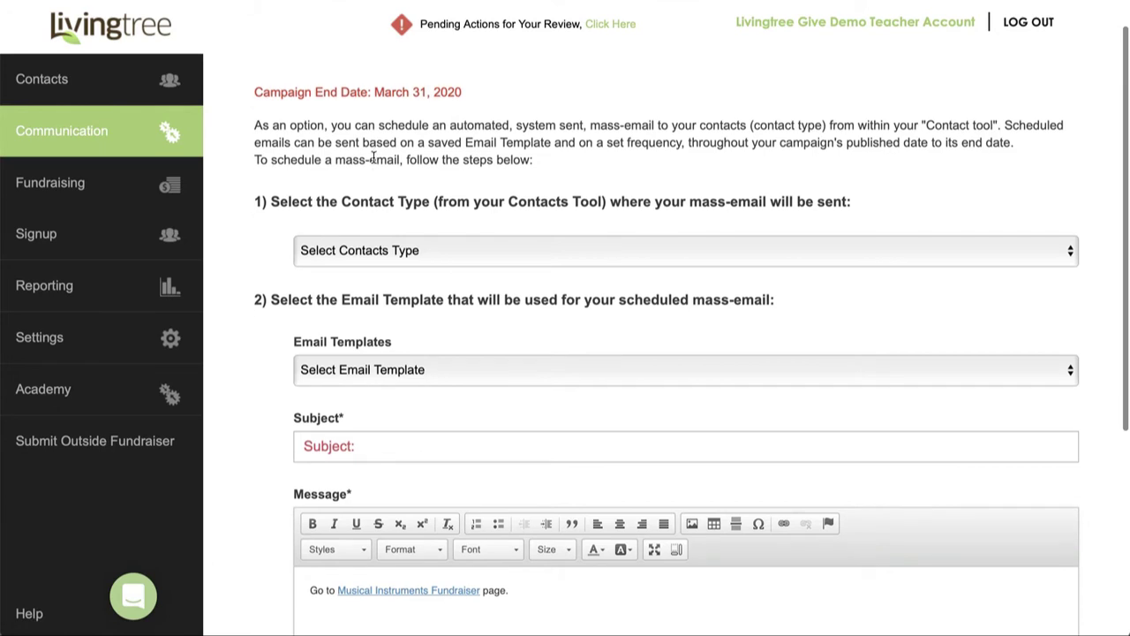
pyautogui.scroll(-1, 370, 157)
pyautogui.scroll(-3, 279, 213)
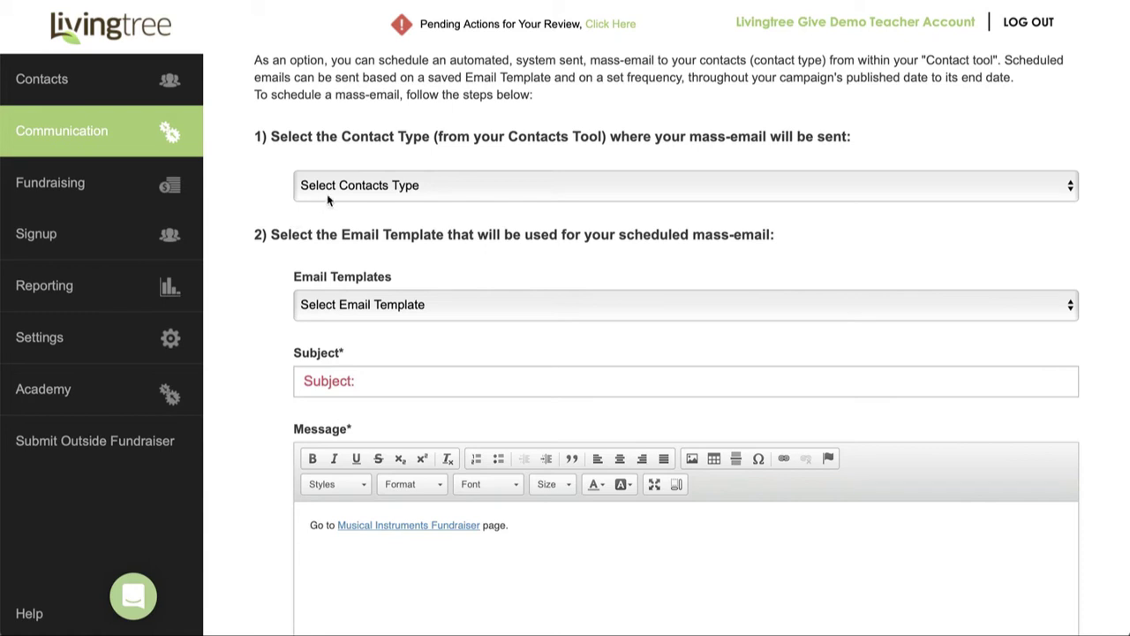
pyautogui.scroll(-1, 274, 220)
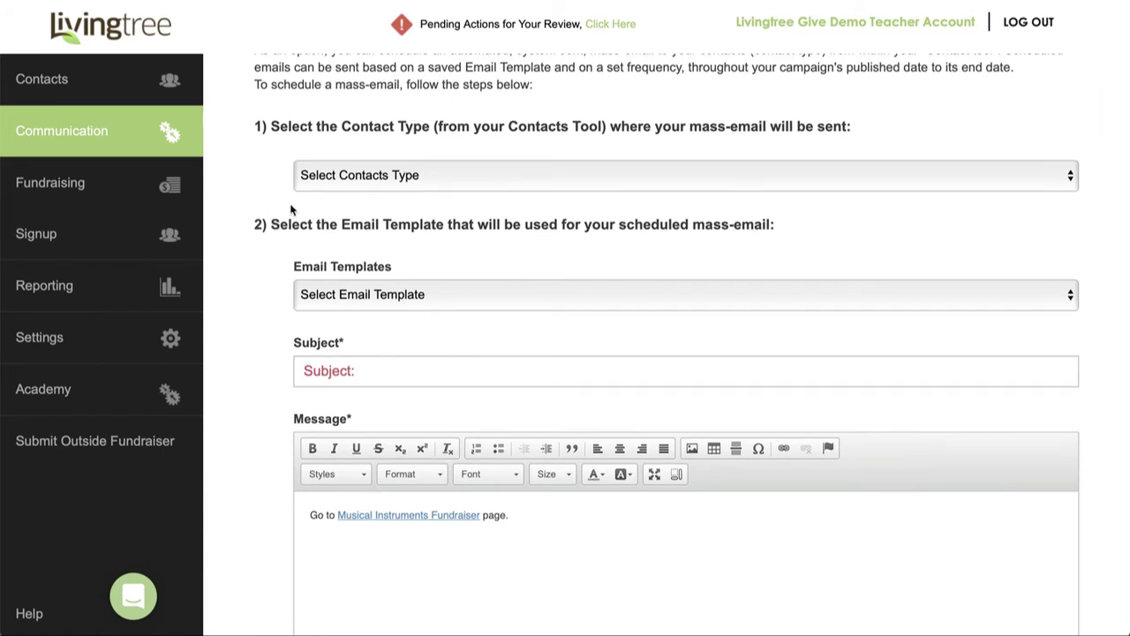
pyautogui.click(324, 181)
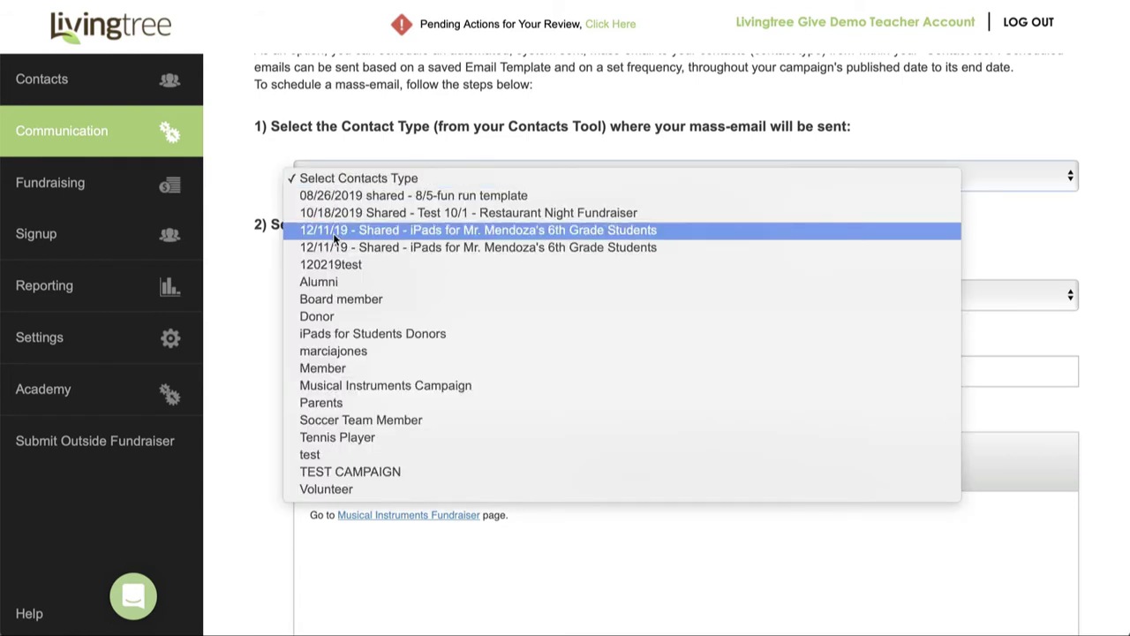
pyautogui.click(340, 404)
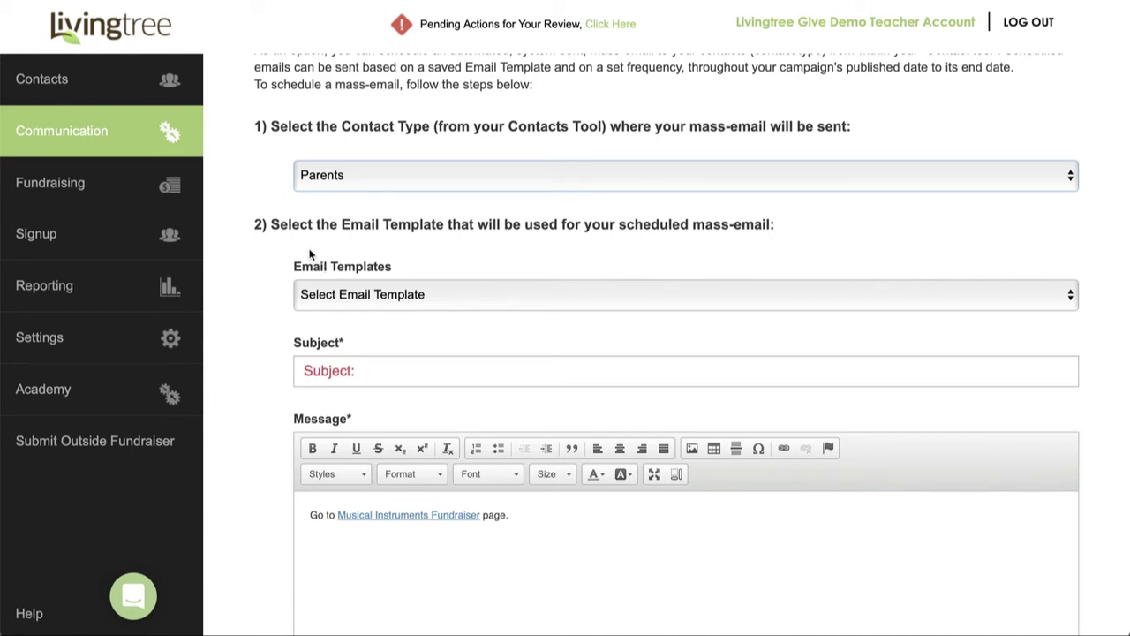
# - Use the saved email template "Help us Raise Money for Musical Instruments!" for the scheduled mass-email
pyautogui.scroll(-1, 260, 268)
pyautogui.scroll(-1, 260, 268)
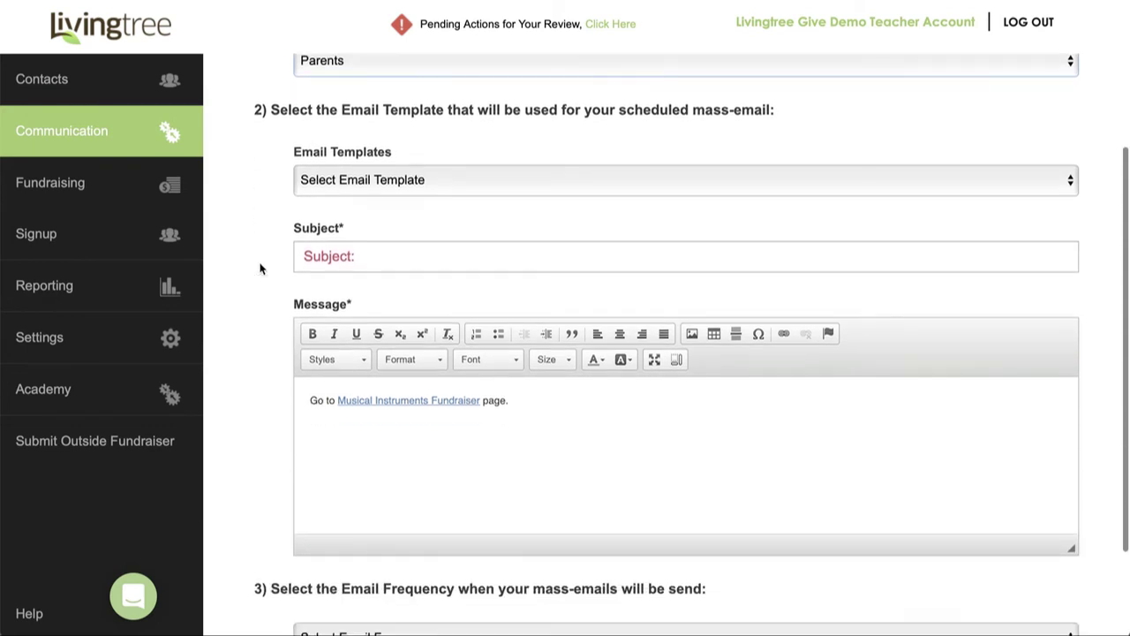
pyautogui.click(382, 182)
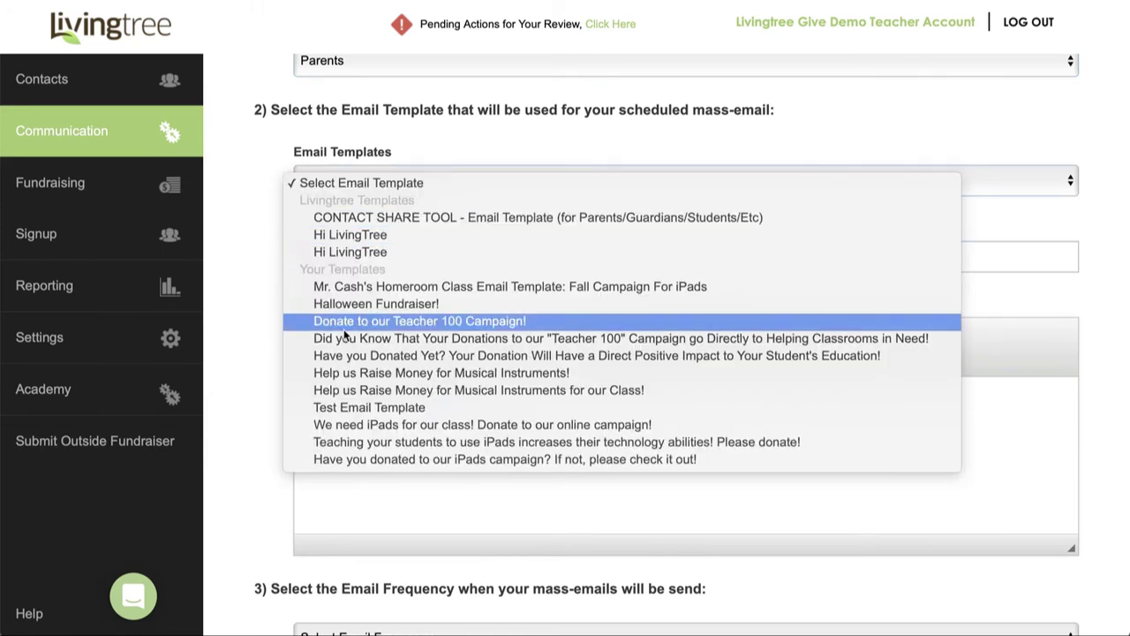
pyautogui.click(349, 373)
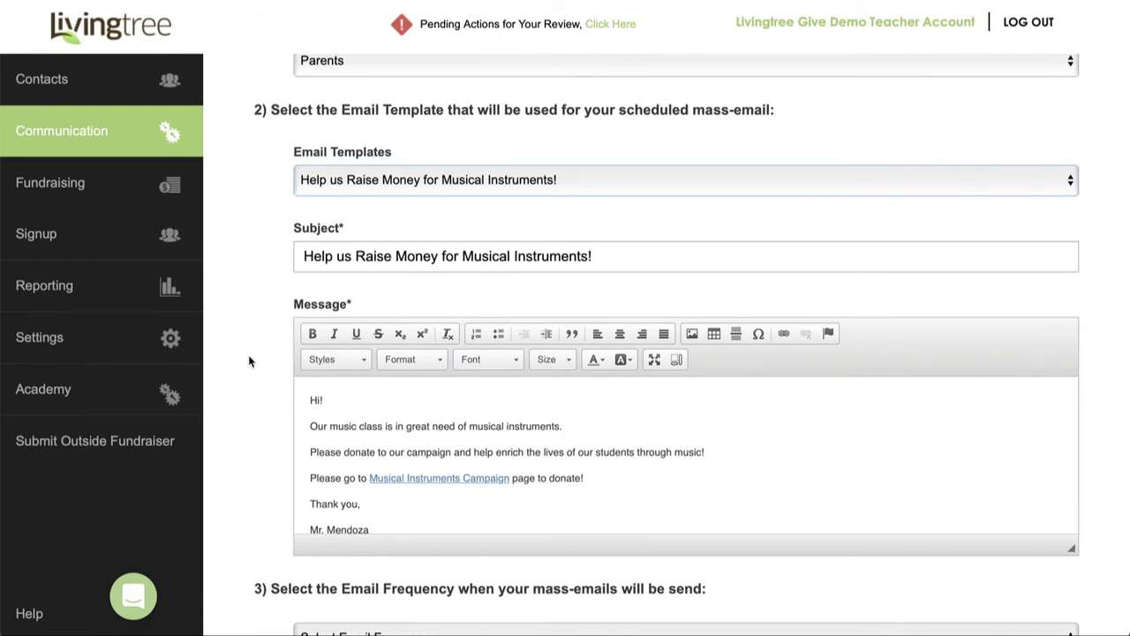
# - Check the filled-in subject and message, and set the email frequency to Every 3 Calendar Days Until Campaign End Date
pyautogui.scroll(-1, 256, 334)
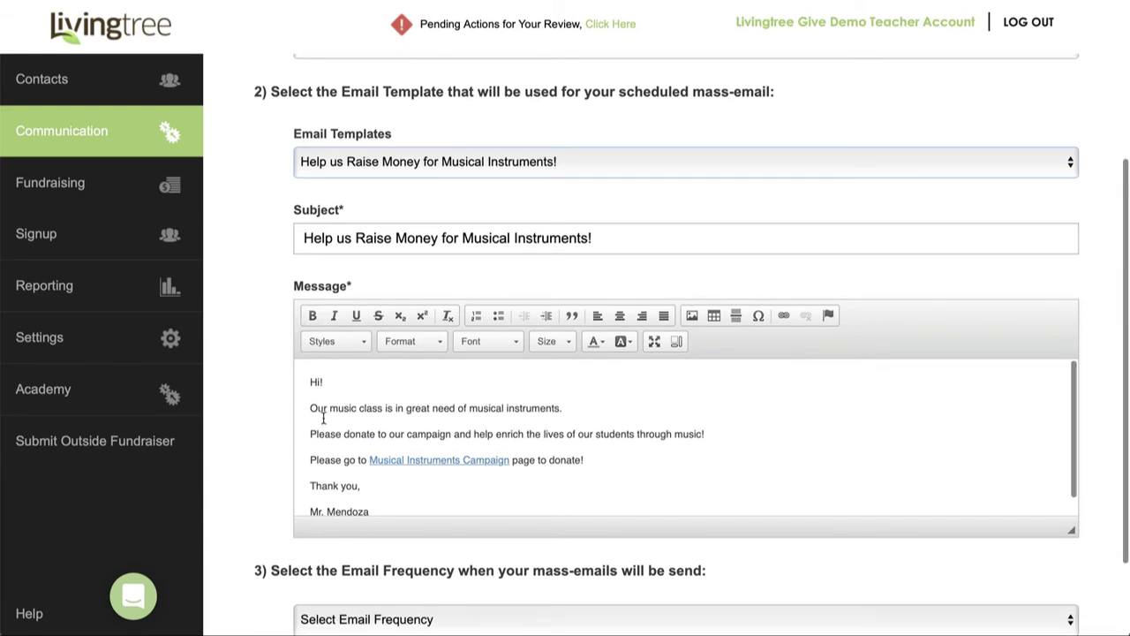
pyautogui.scroll(-1, 323, 419)
pyautogui.scroll(1, 323, 420)
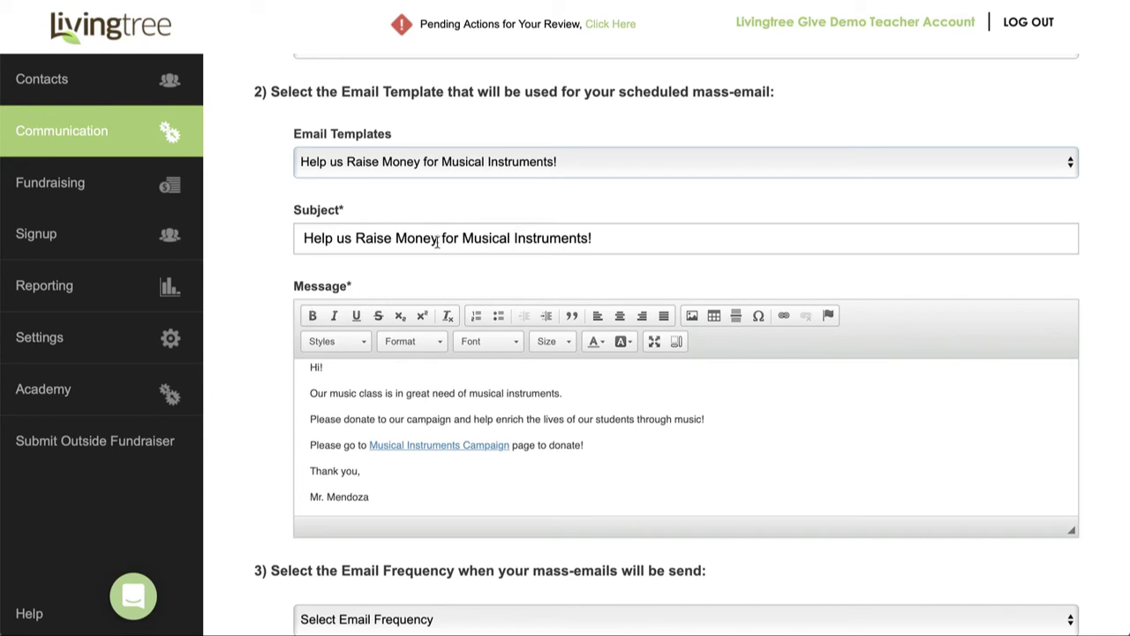
pyautogui.scroll(1, 238, 316)
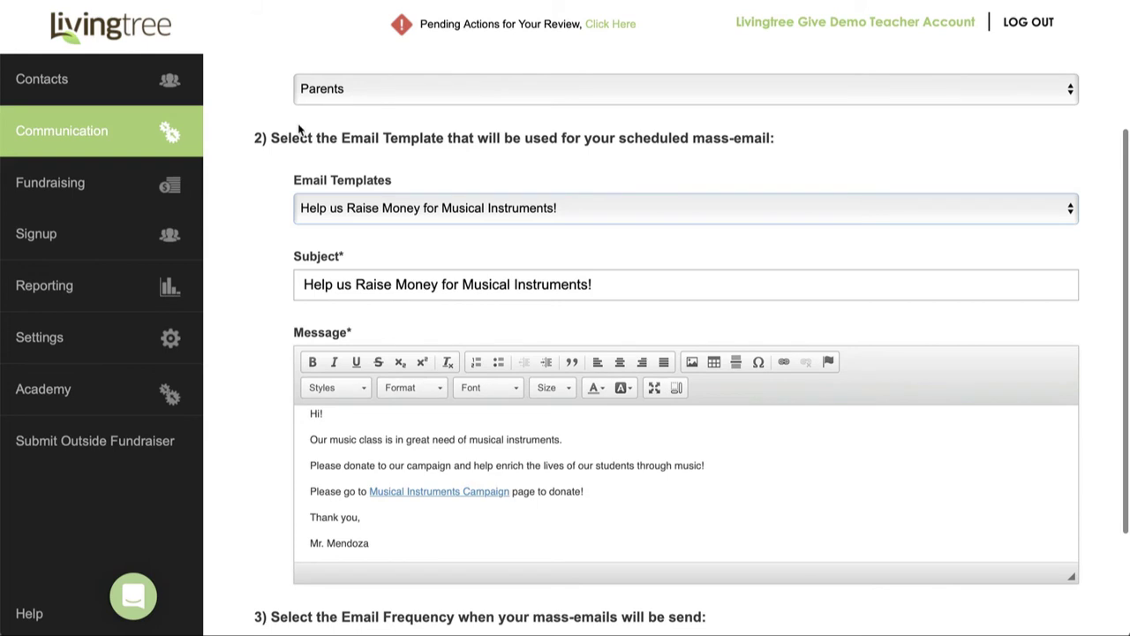
pyautogui.scroll(1, 280, 217)
pyautogui.scroll(-3, 277, 214)
pyautogui.scroll(-1, 260, 283)
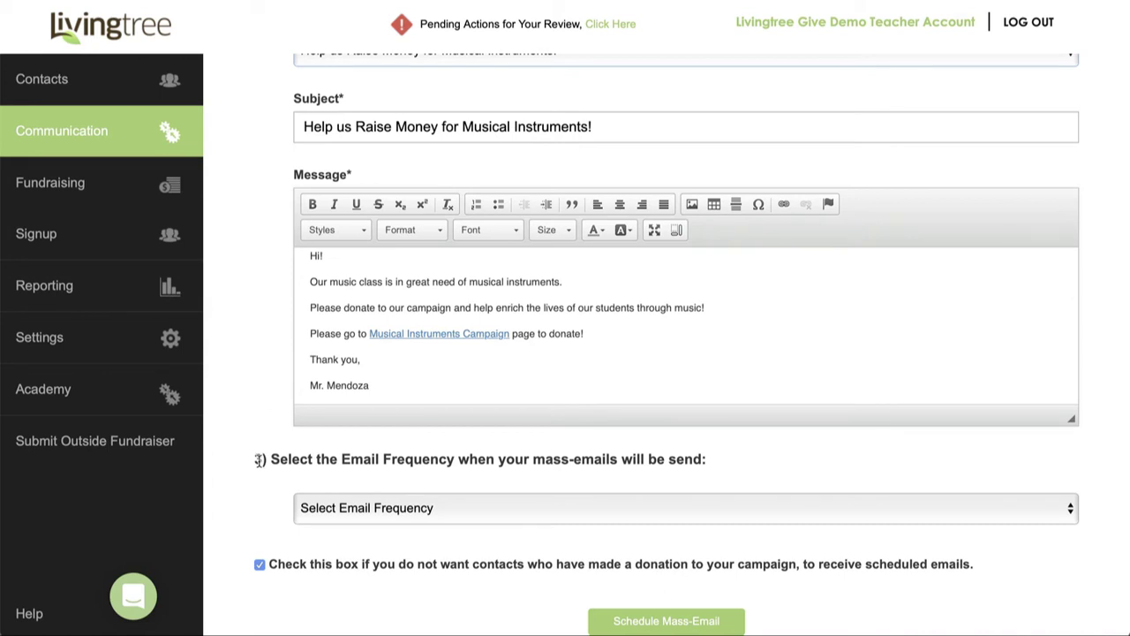
pyautogui.click(408, 506)
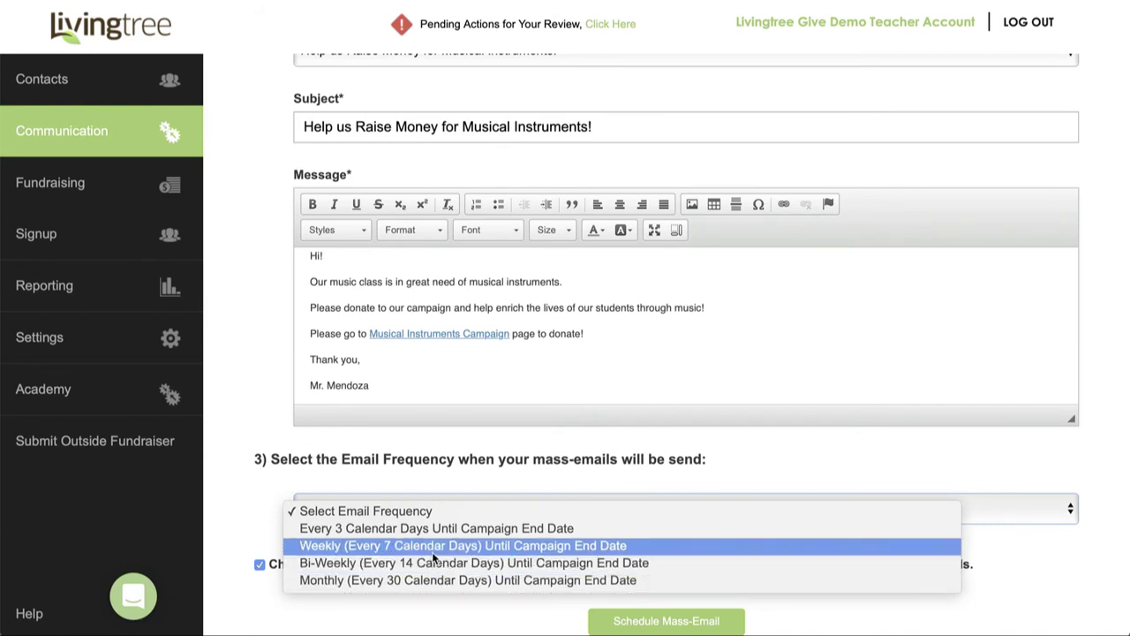
pyautogui.click(433, 529)
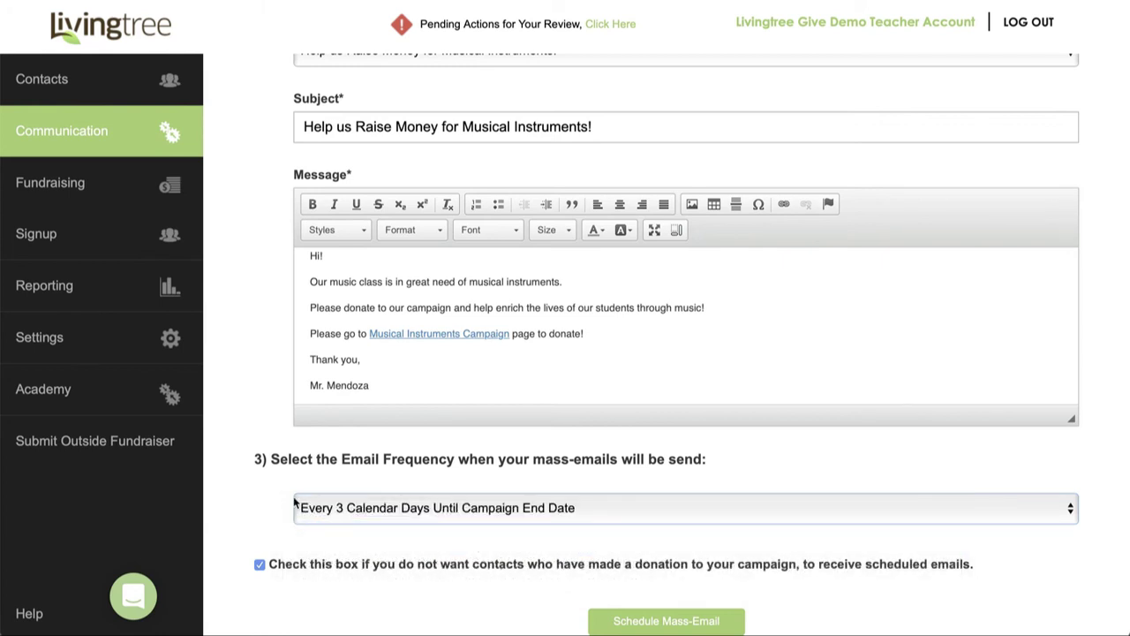
# - Review the campaign end date, contact type, email template, subject and message chosen for the scheduled mass-email
pyautogui.scroll(2, 274, 497)
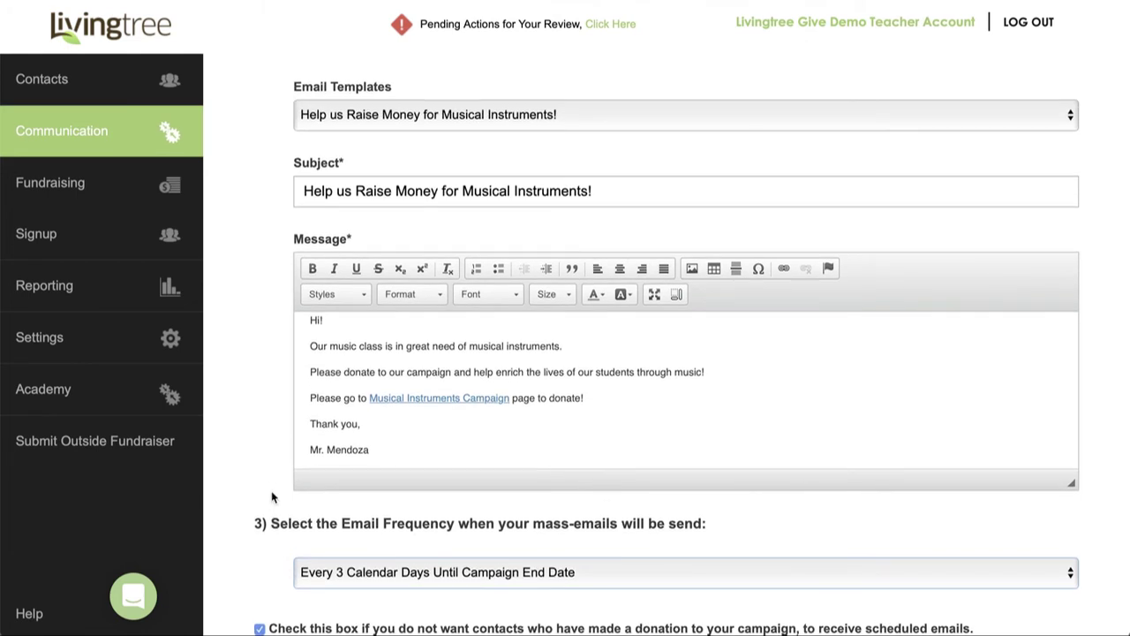
pyautogui.scroll(4, 272, 496)
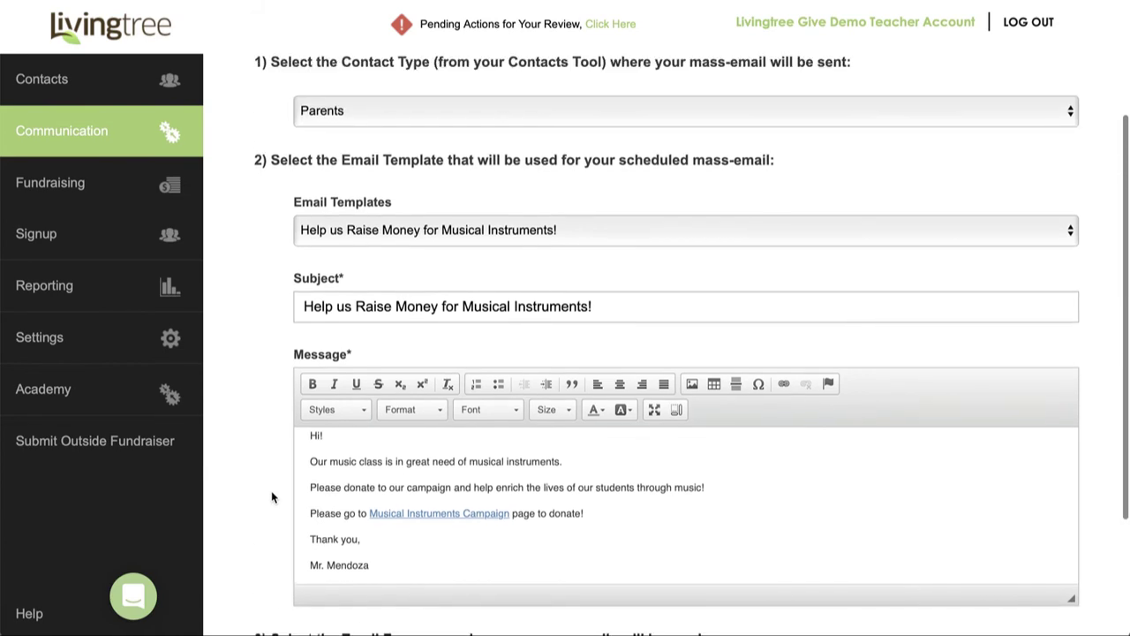
pyautogui.scroll(4, 272, 496)
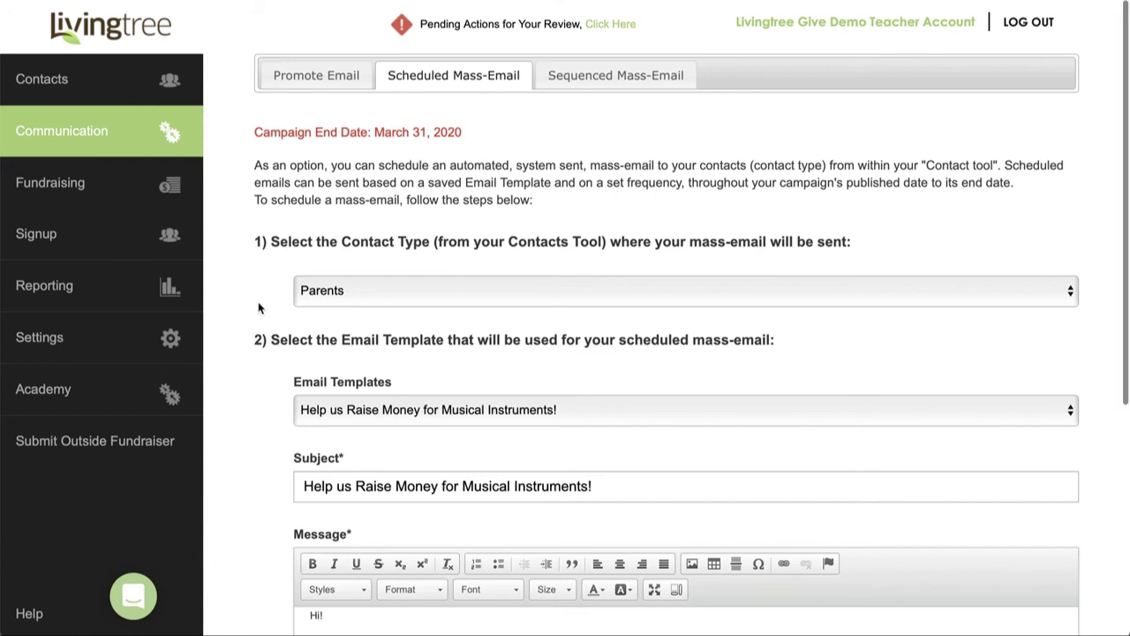
pyautogui.scroll(-1, 259, 306)
pyautogui.scroll(1, 259, 306)
pyautogui.scroll(-2, 260, 305)
pyautogui.scroll(2, 259, 306)
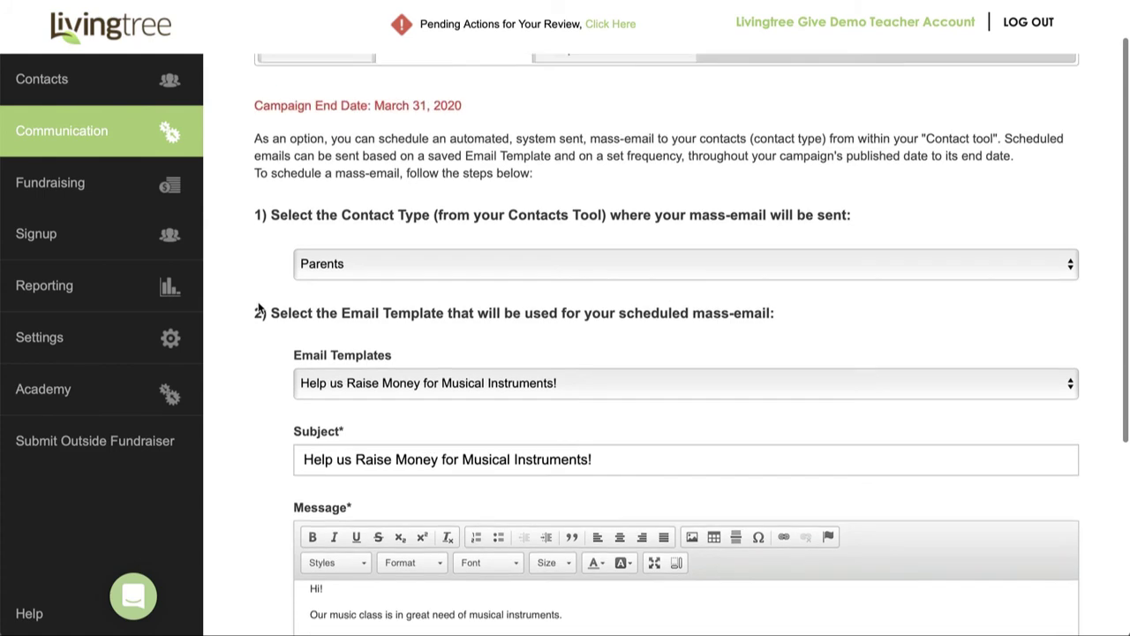
pyautogui.scroll(-5, 254, 360)
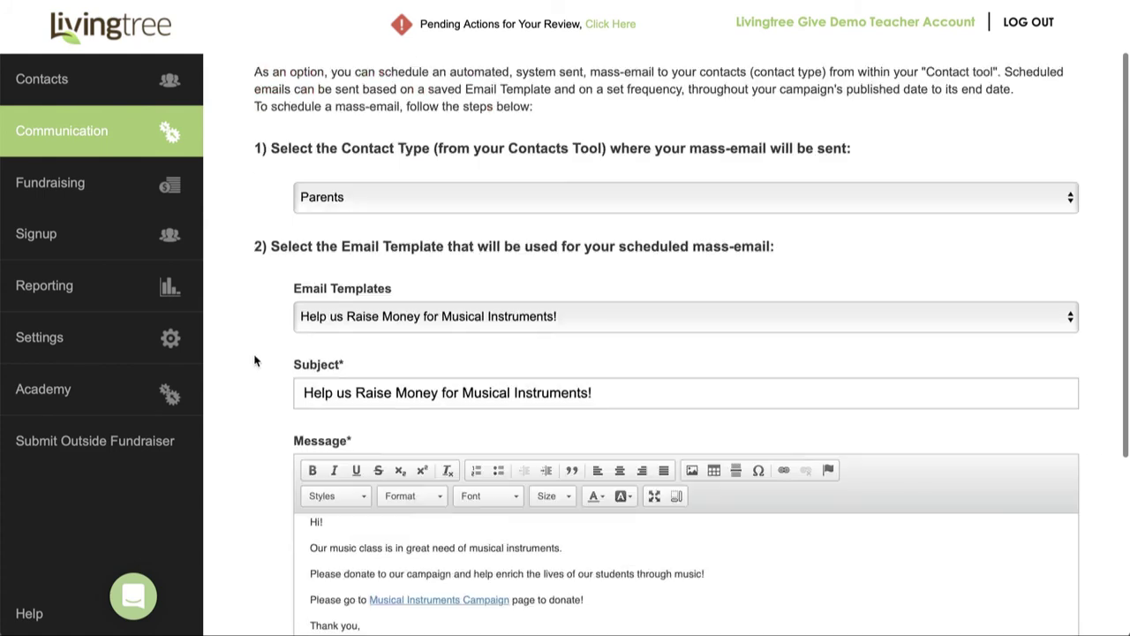
# - Schedule the mass-email, keeping the option that excludes contacts who have already donated to the campaign
pyautogui.scroll(-4, 256, 362)
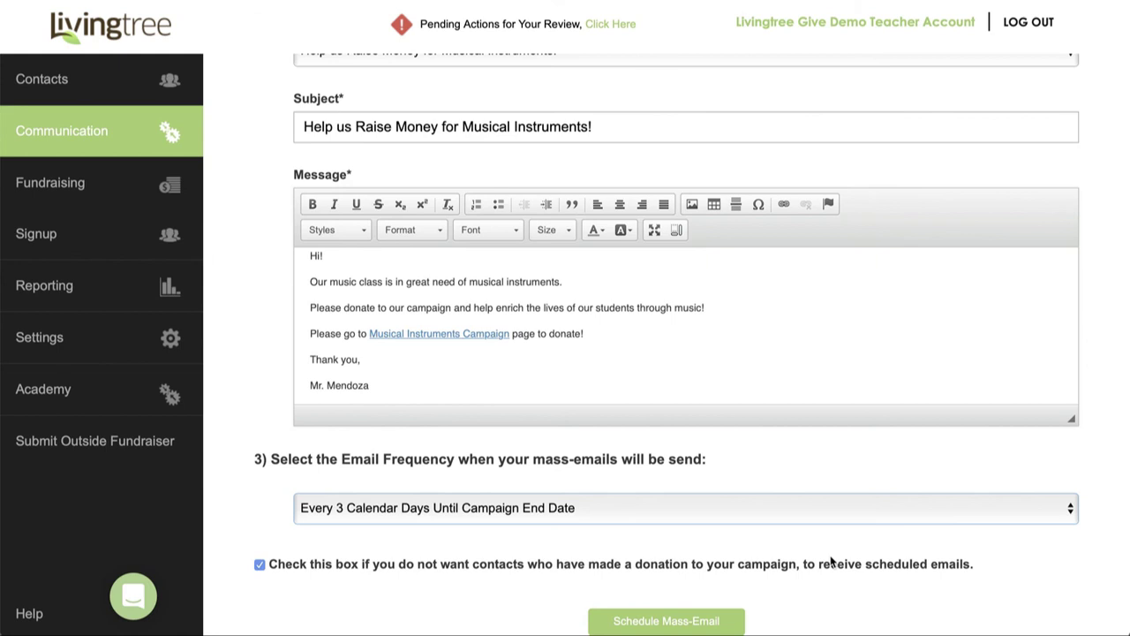
pyautogui.click(713, 623)
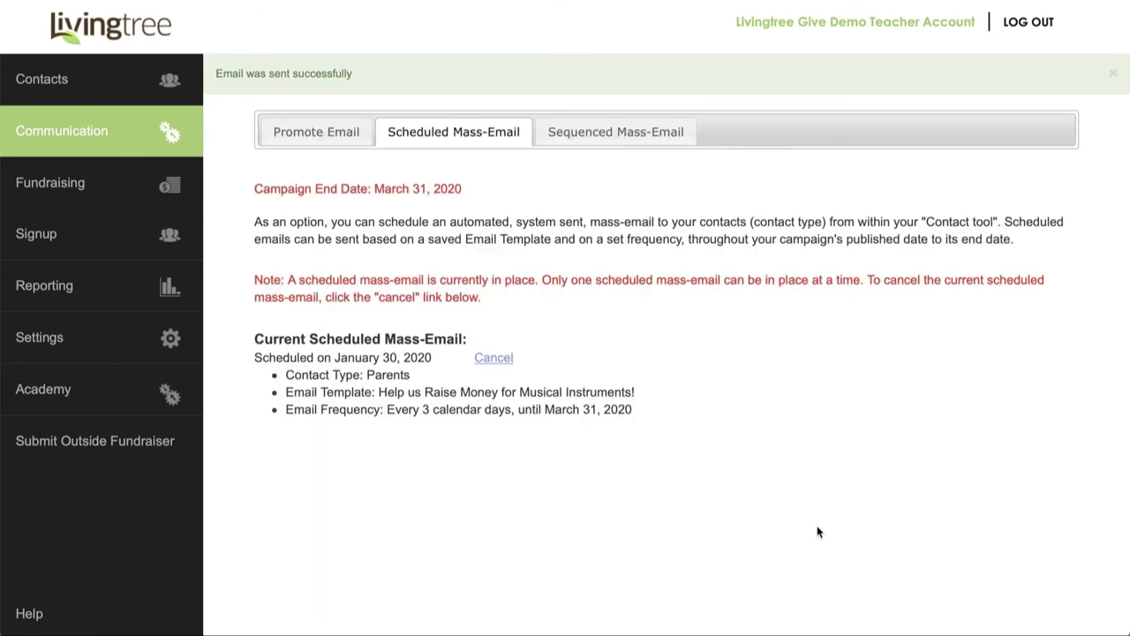